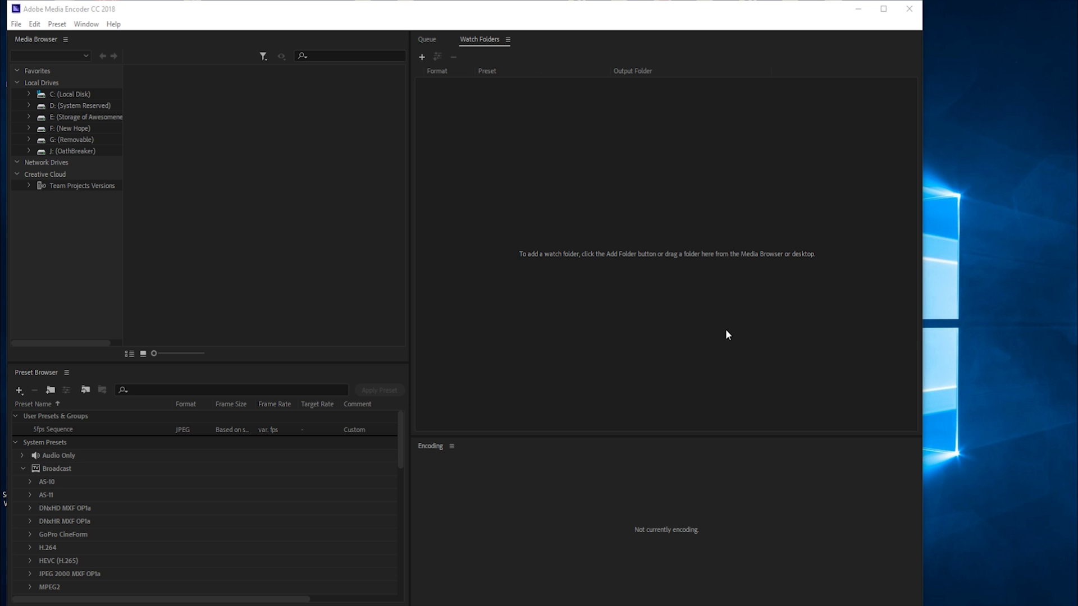
Create a new folder named 'Watch' on the Windows desktop
right_click(962, 184)
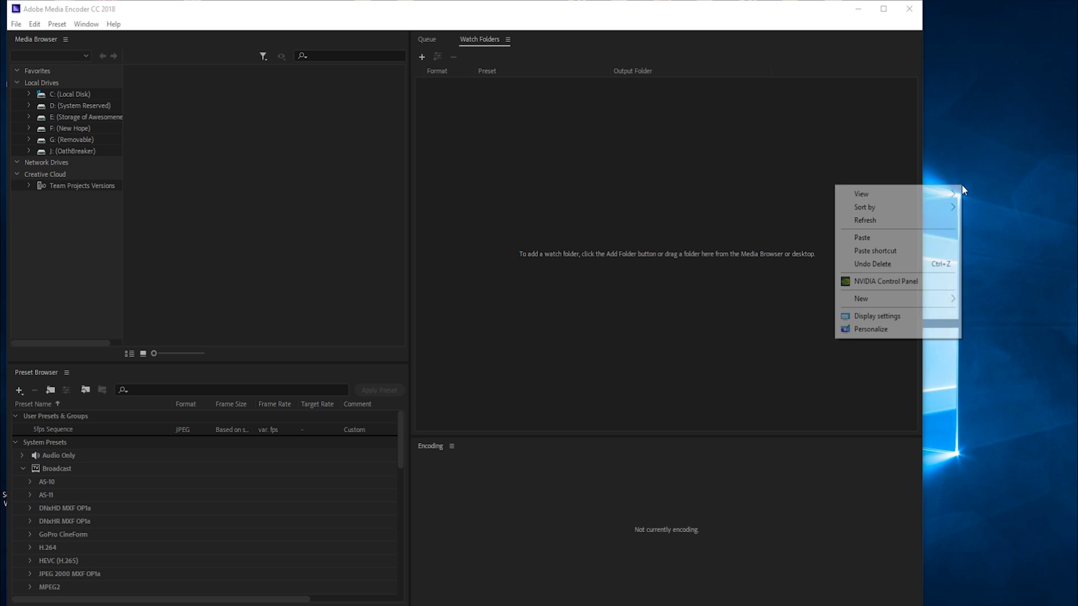
mouse_move(870, 301)
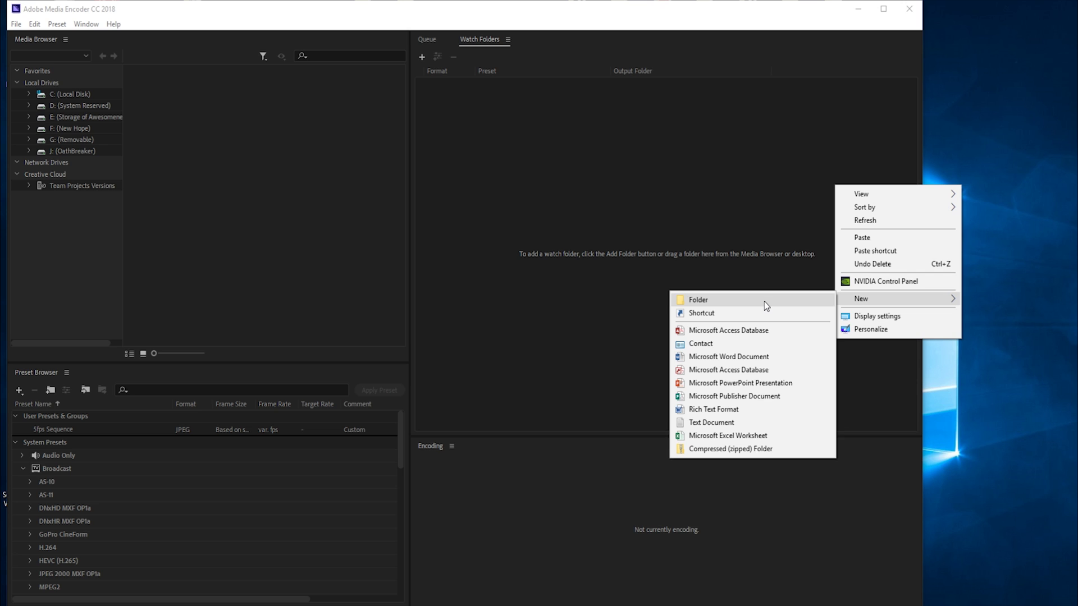
click(763, 301)
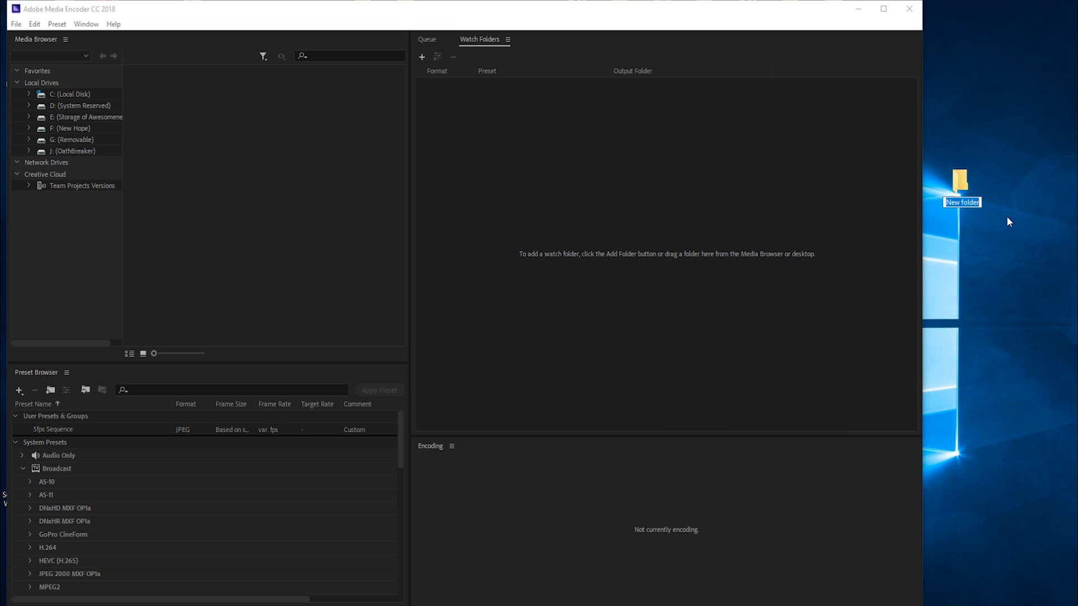
text(Watch)
key(Return)
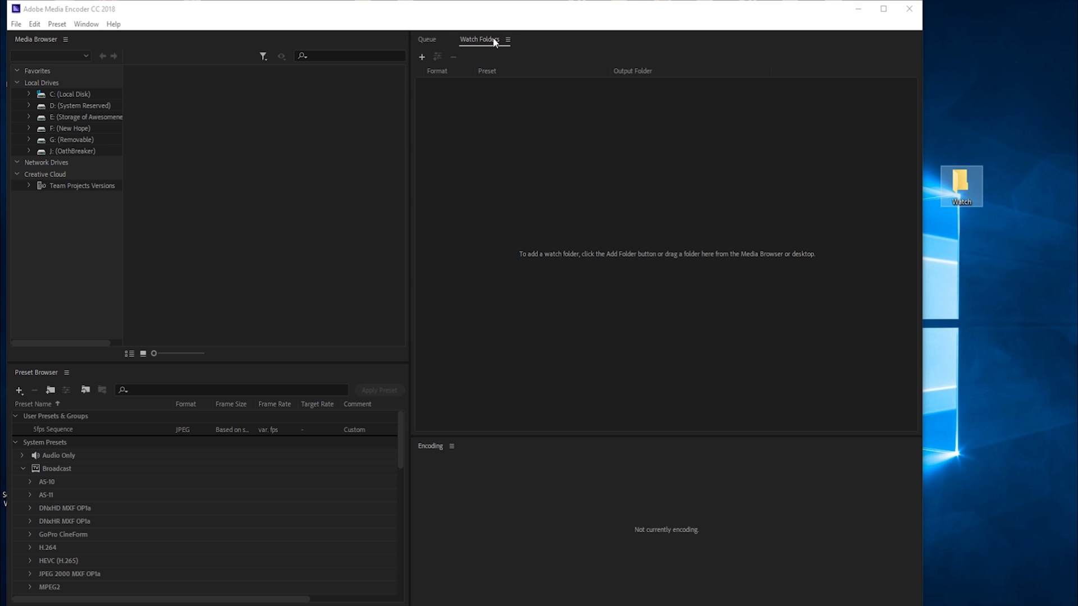
Add the desktop Watch folder to Watch Folders, encoding with H.264 Match Source - High bitrate
click(86, 24)
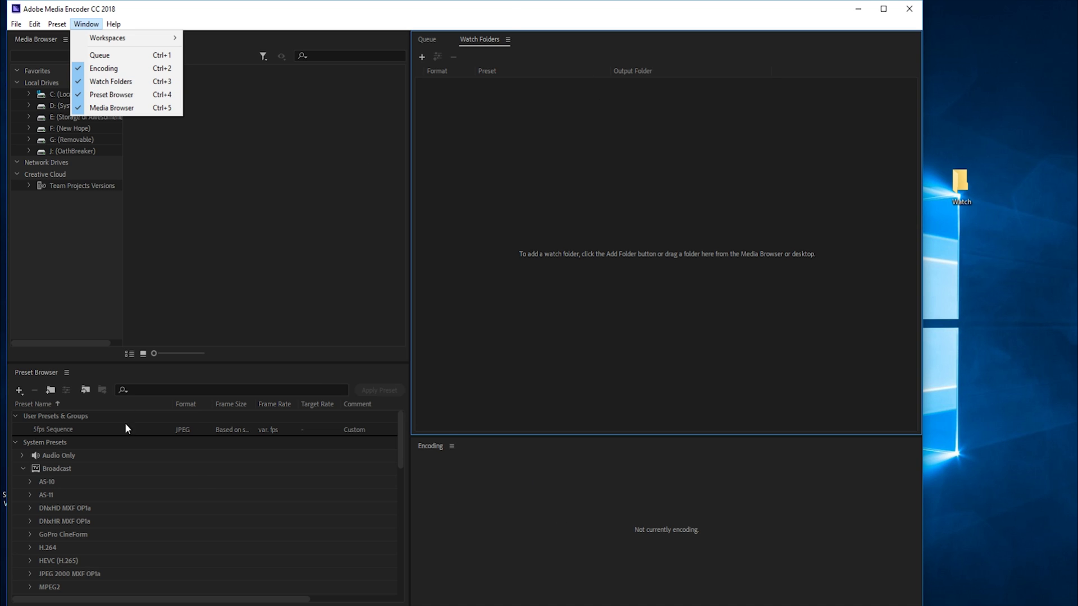
click(493, 171)
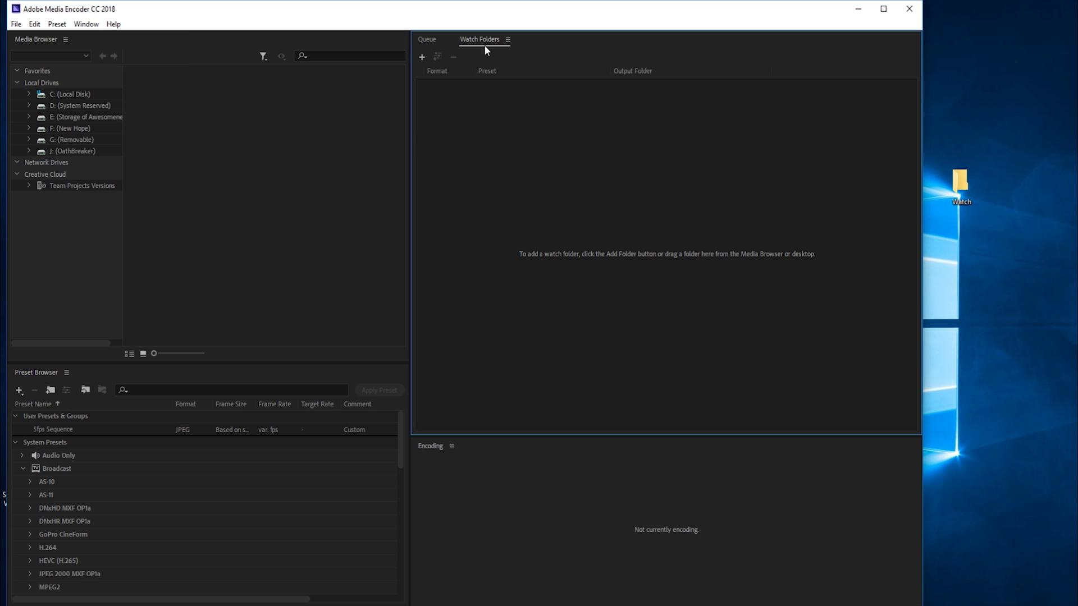
drag(960, 181, 634, 141)
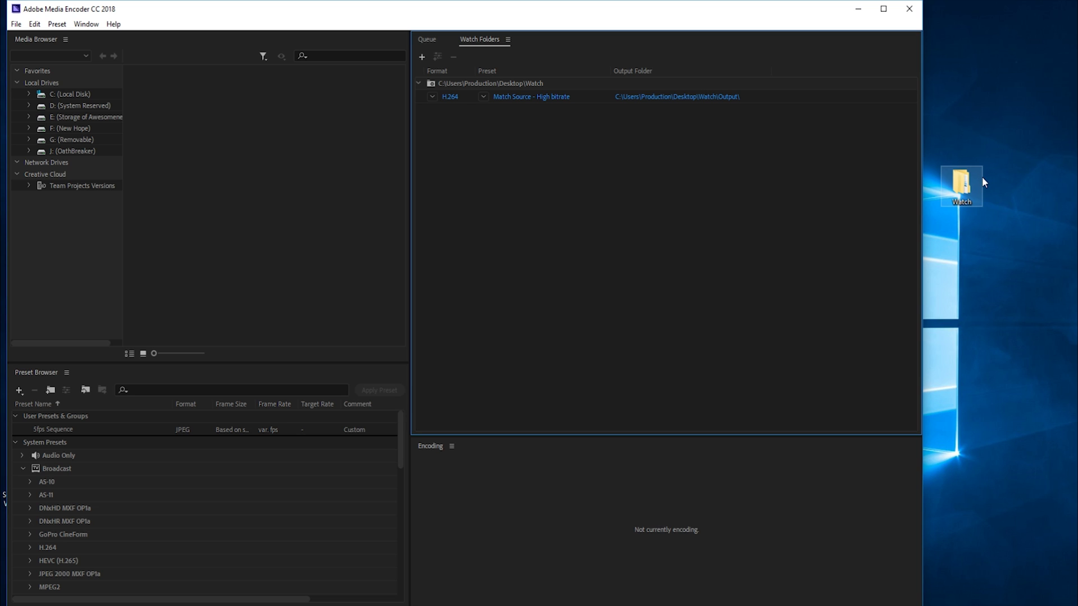
click(680, 98)
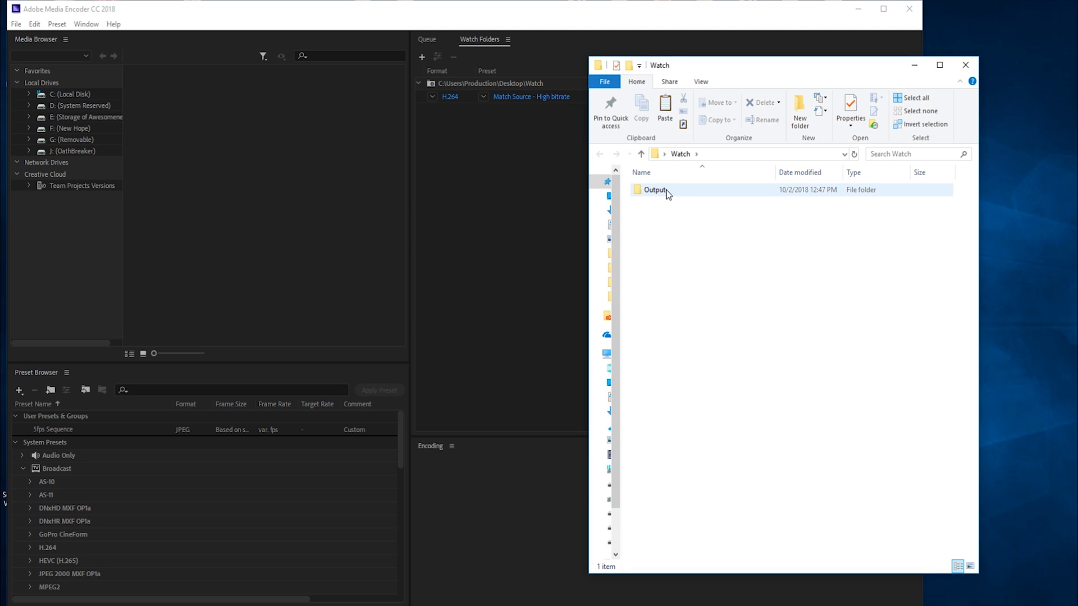
Open the desktop Watch folder and create a new subfolder named 'Low' in it
click(665, 194)
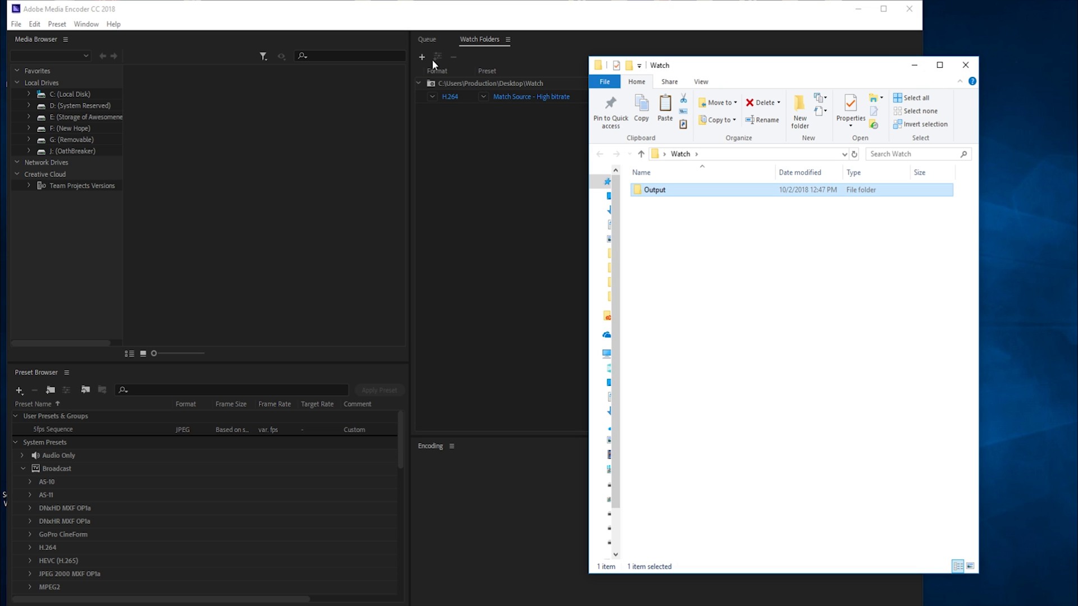
click(914, 65)
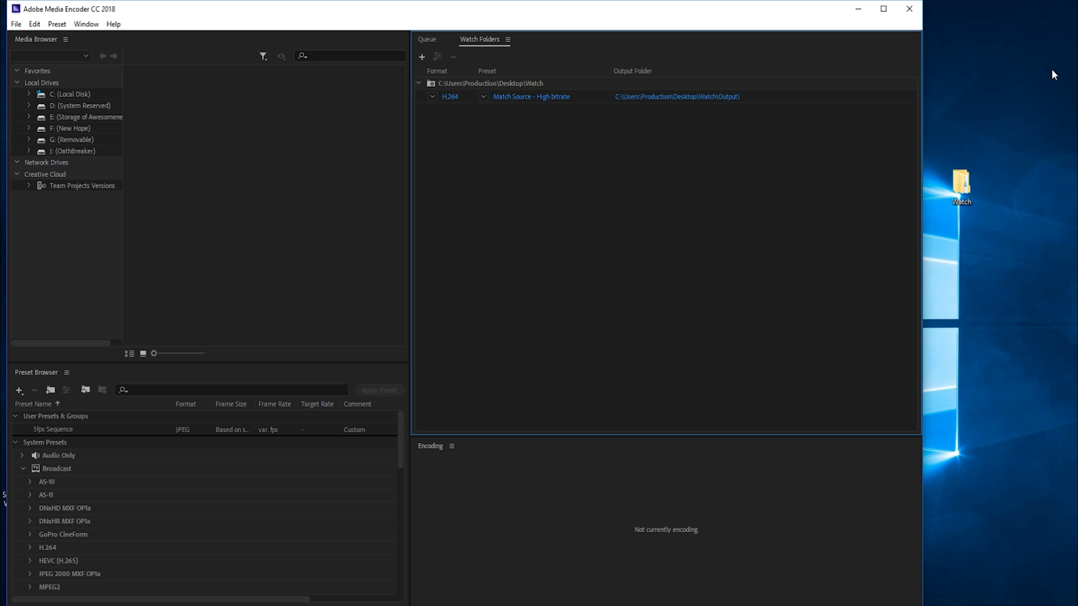
double_click(960, 182)
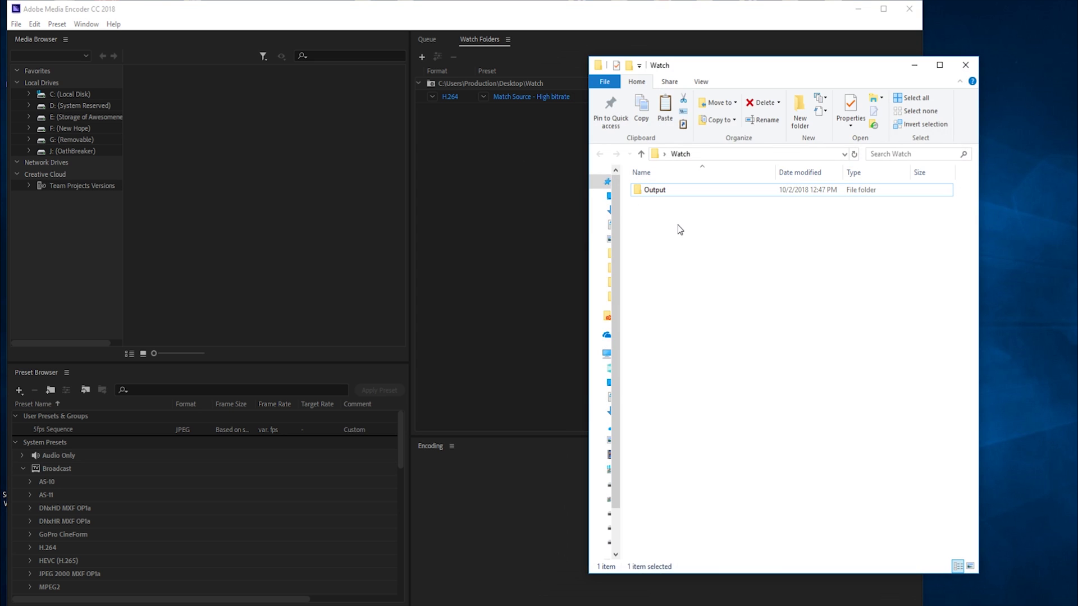
right_click(678, 225)
mouse_move(646, 368)
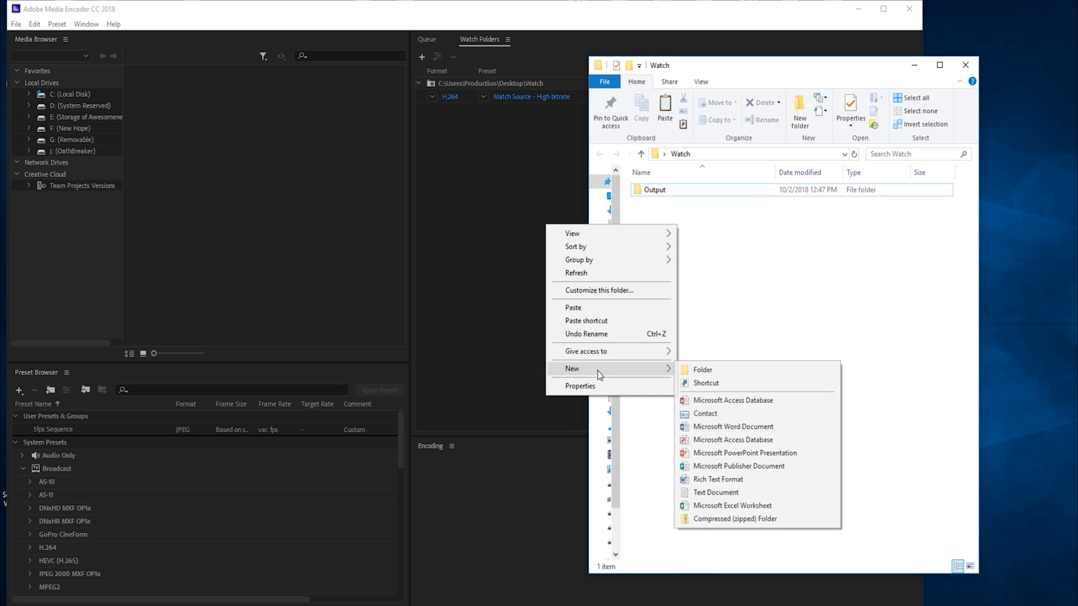
click(730, 371)
text(Low)
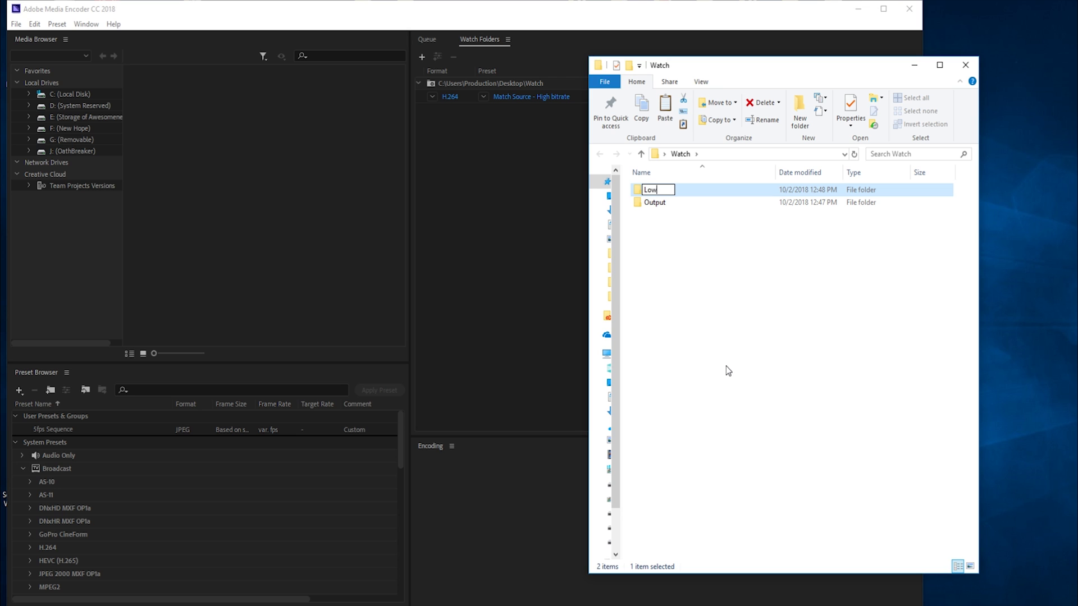
key(Return)
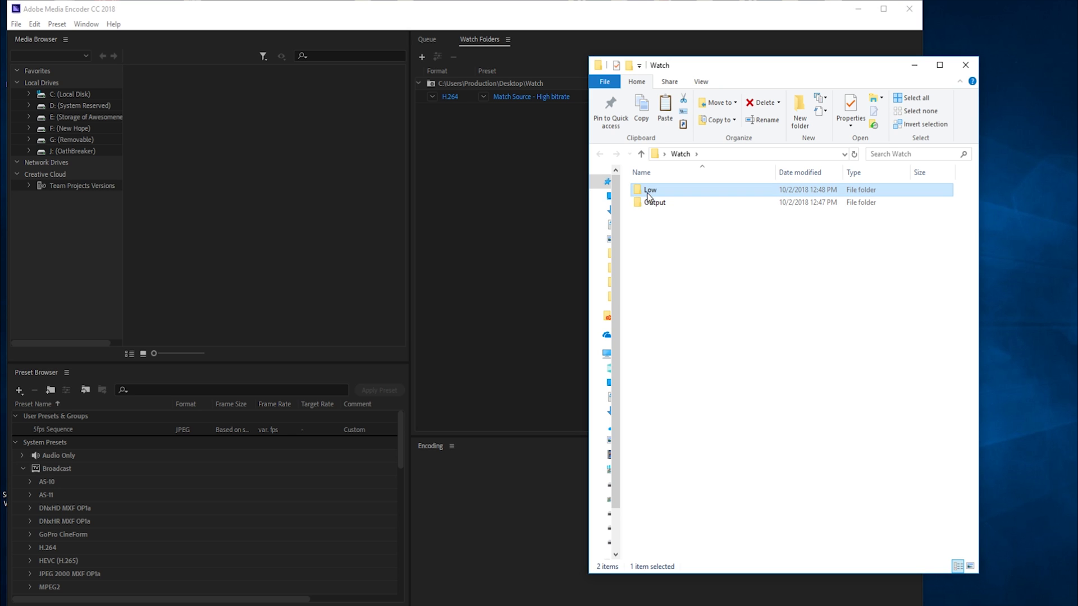
Rename the 'Low' folder to 'LowRes'
right_click(650, 192)
click(583, 459)
text(LowRes)
click(654, 366)
click(449, 33)
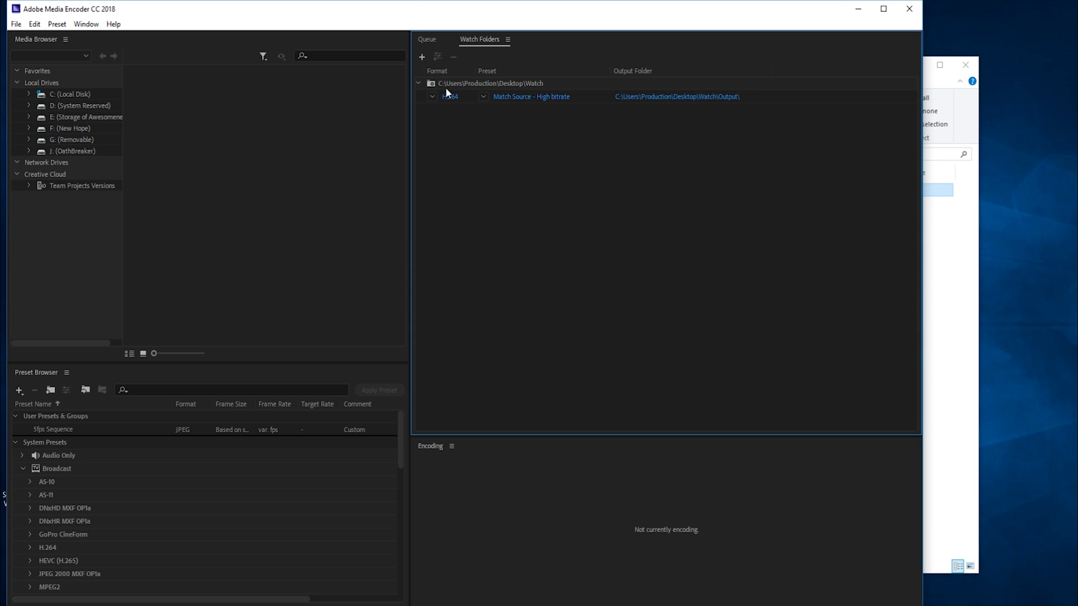
Add a second H.264 output to the Watch folder using the Match Source - Adaptive Low Bitrate preset
click(511, 97)
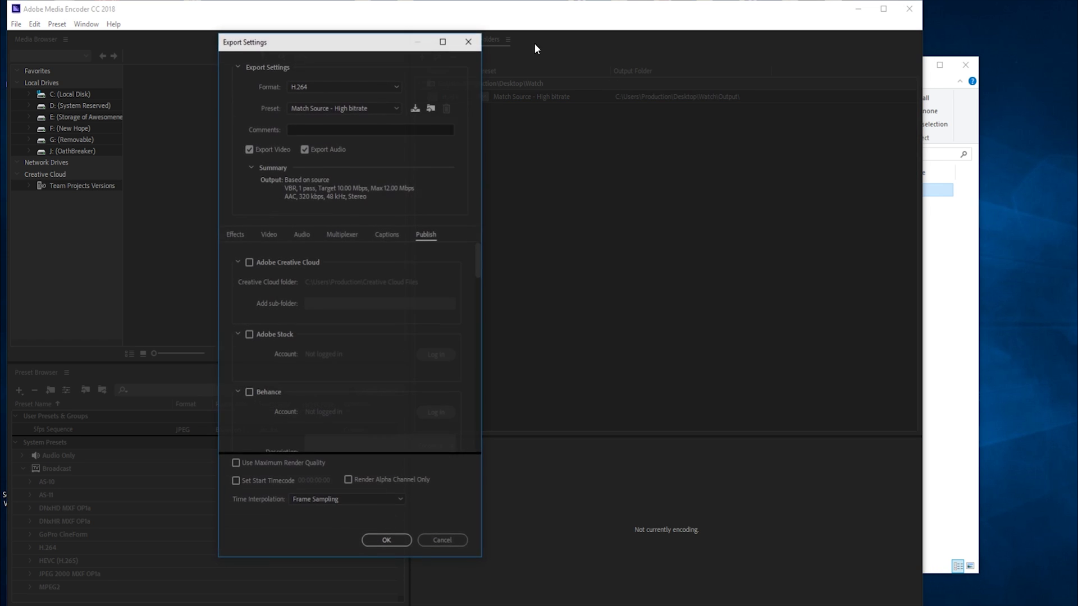
click(470, 41)
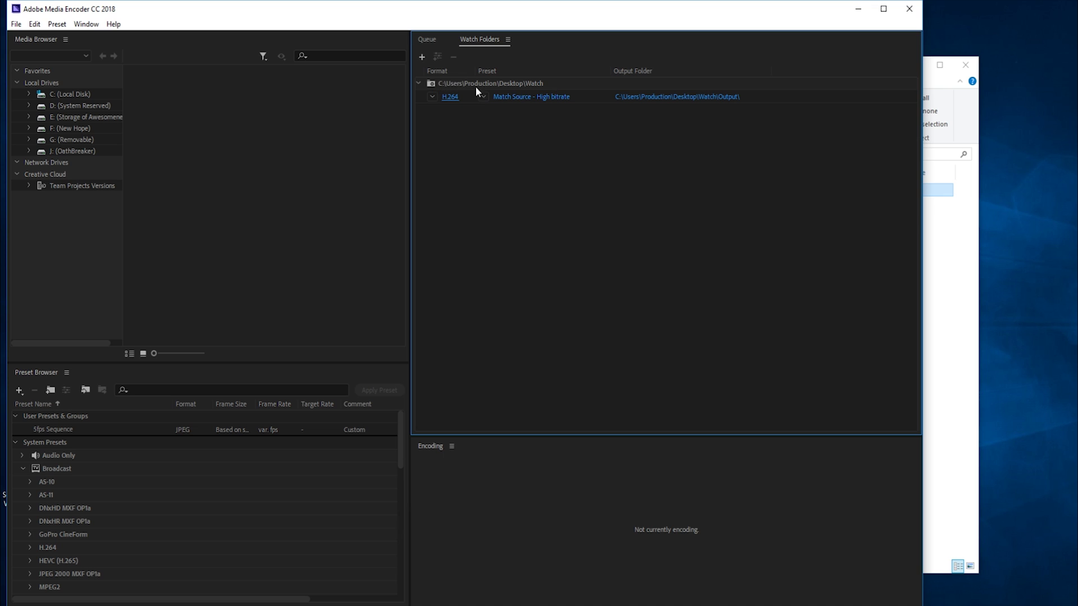
click(479, 87)
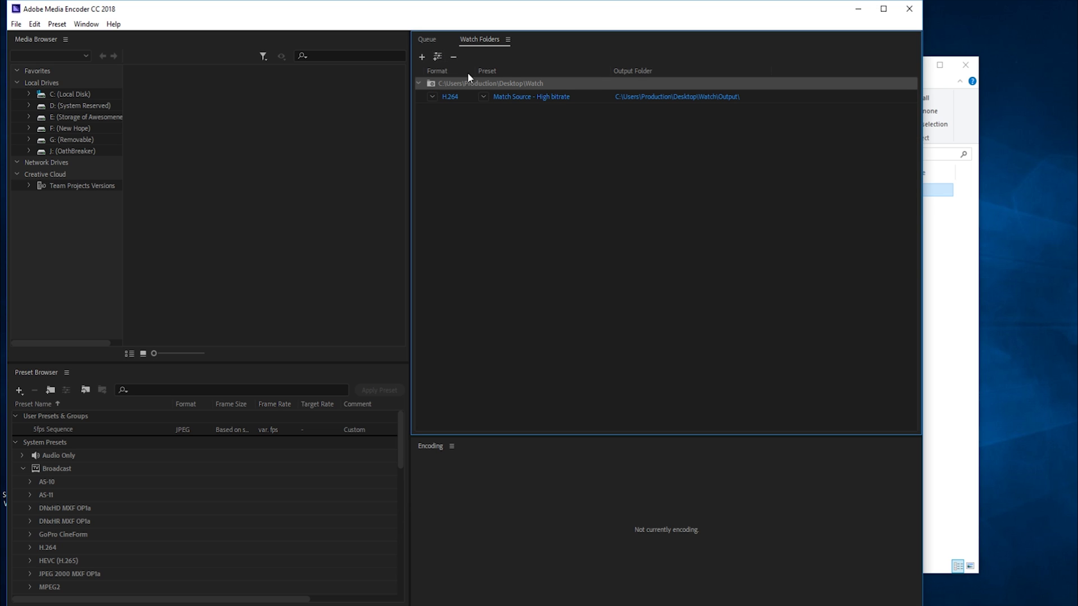
click(438, 58)
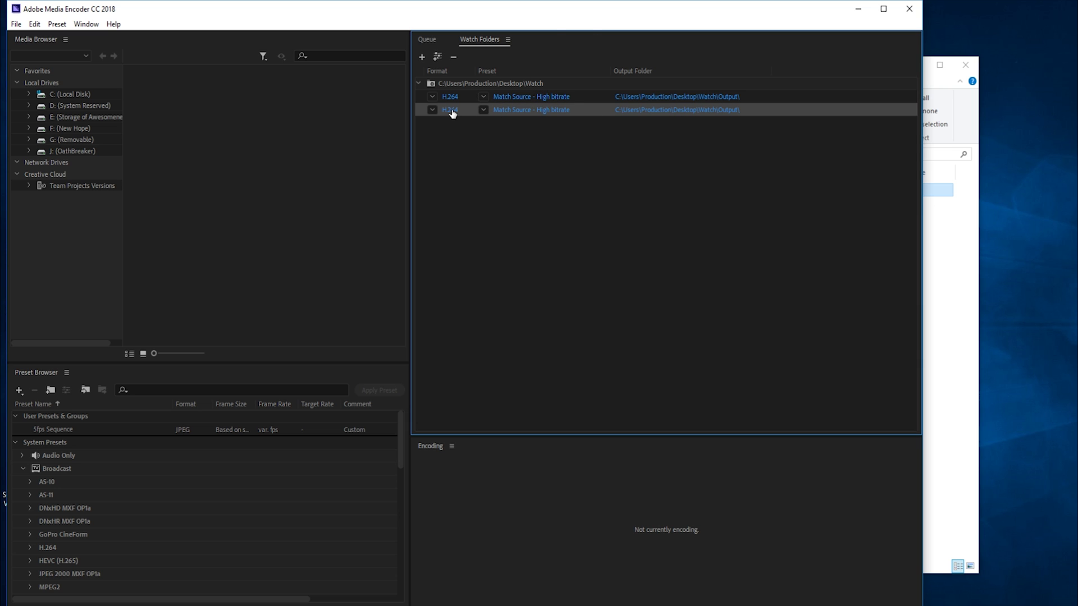
click(483, 109)
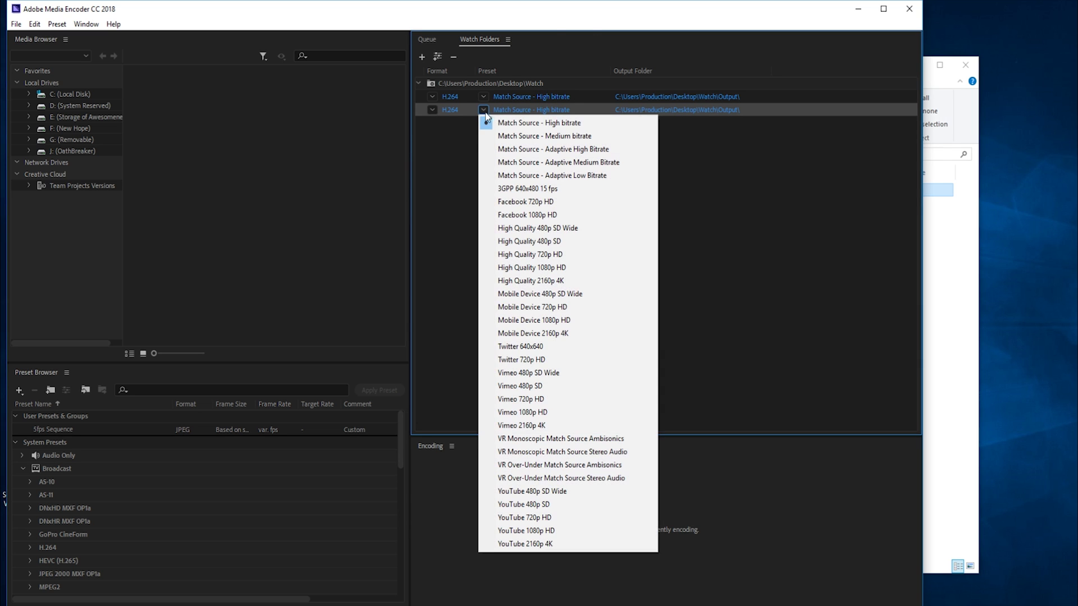
click(513, 175)
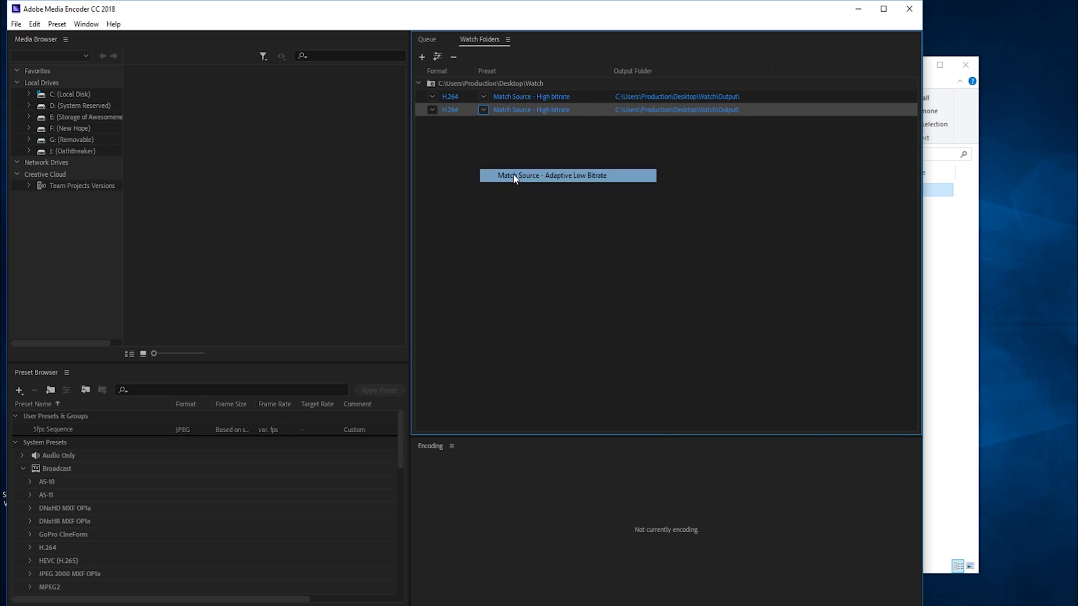
click(655, 112)
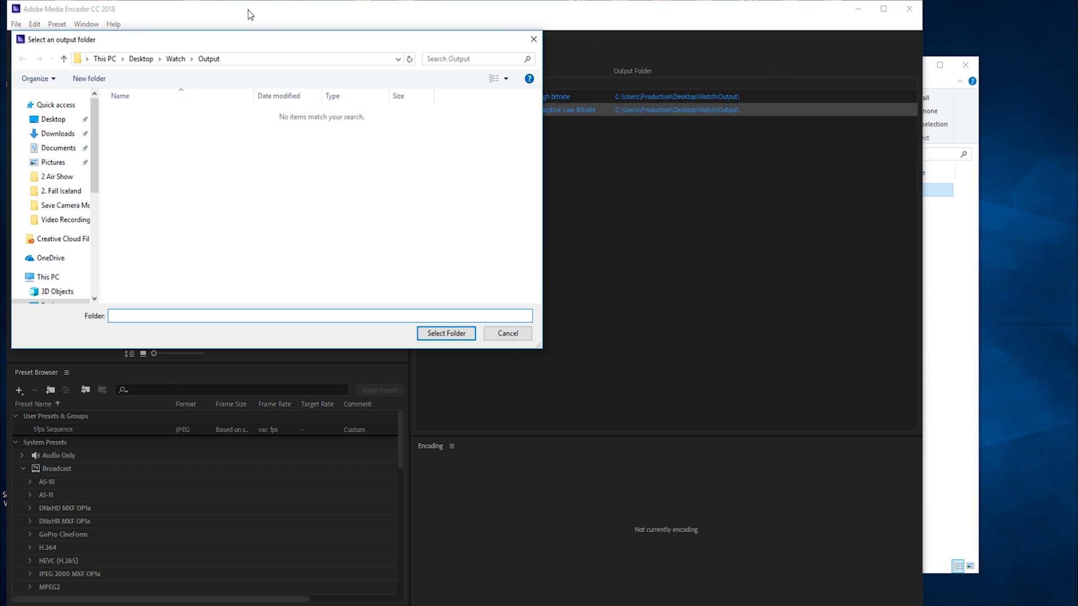
Set the low-bitrate output's destination to the Watch\LowRes folder
drag(260, 41, 591, 71)
click(507, 86)
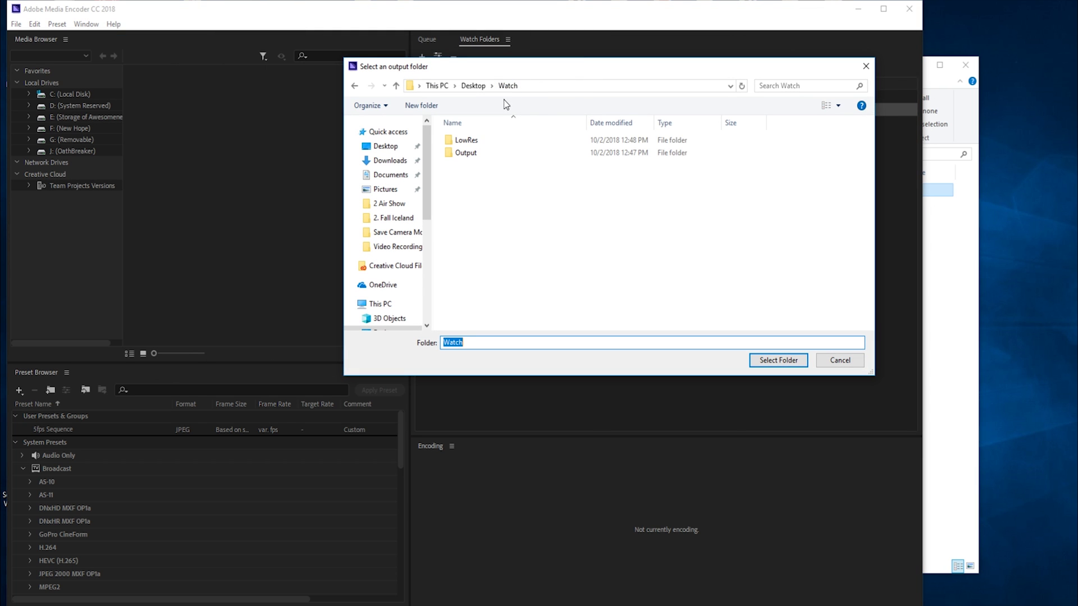
click(506, 141)
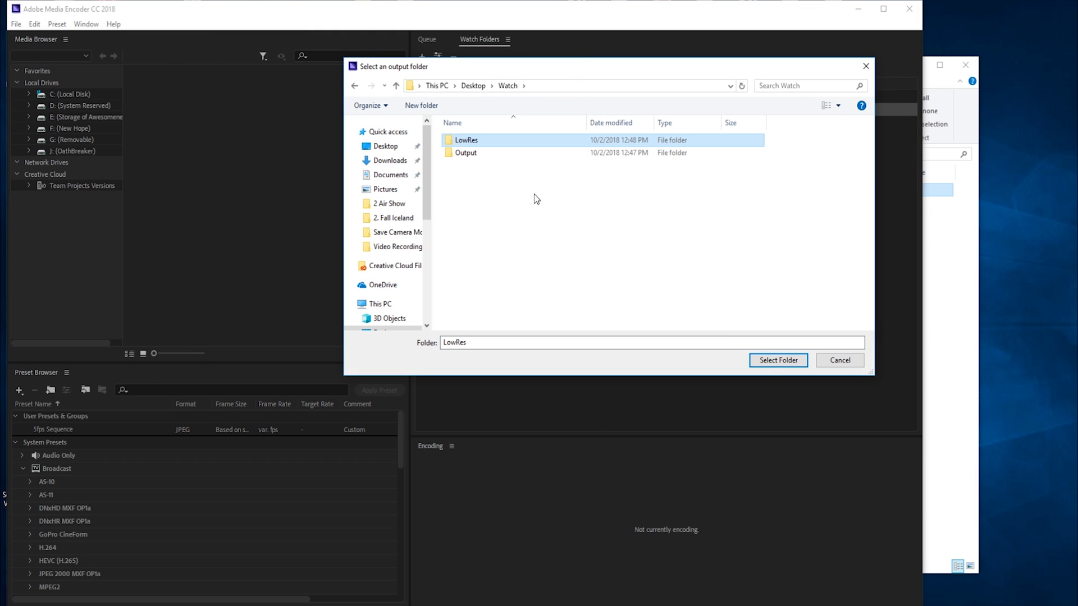
click(763, 362)
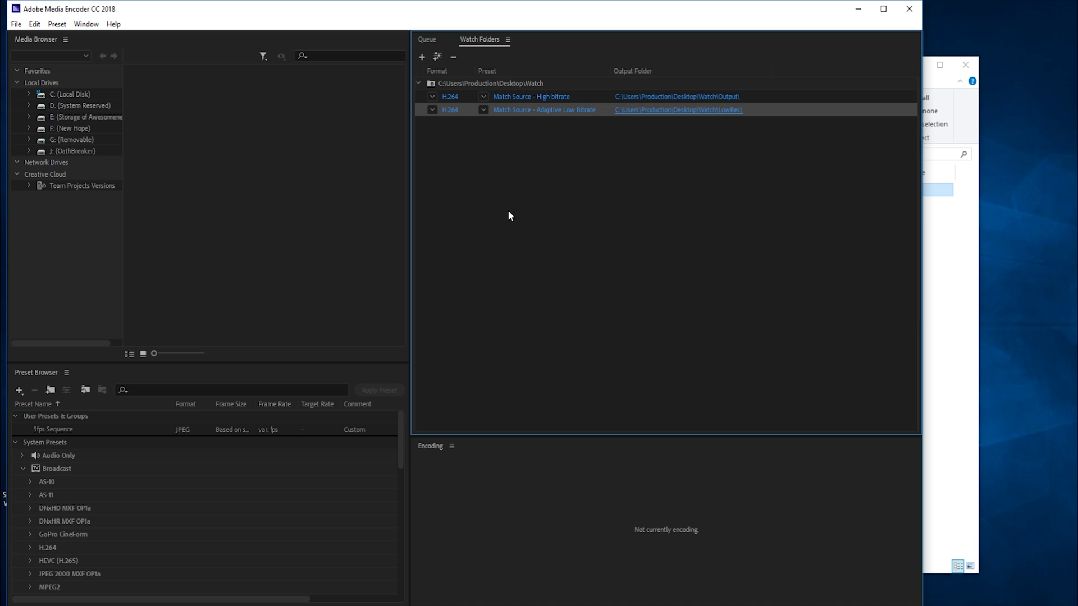
Arrange the Videos and Watch Explorer windows side by side
click(965, 312)
drag(823, 69, 857, 63)
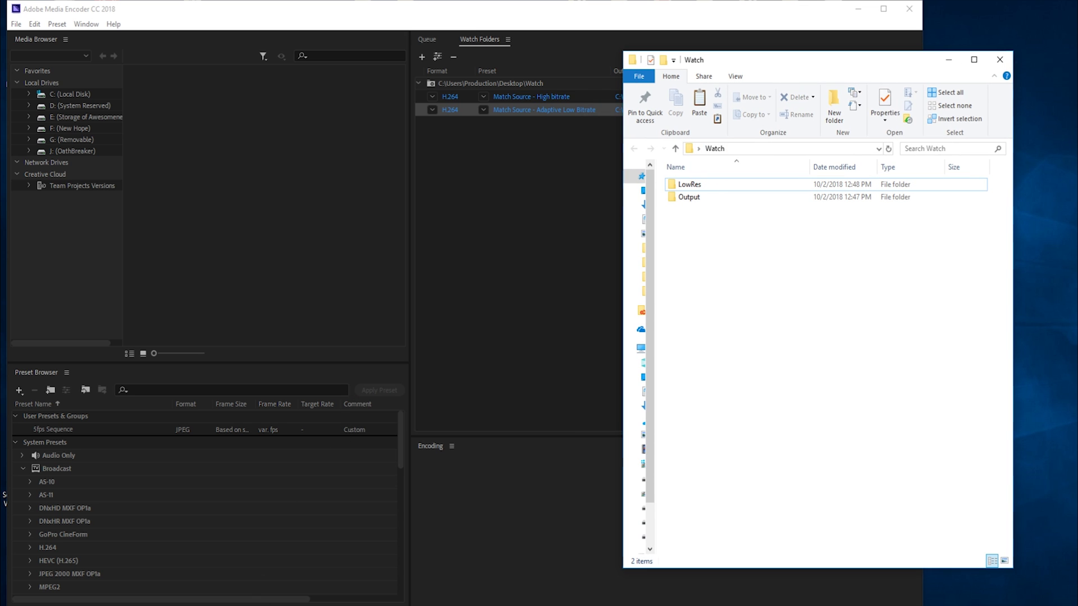
mouse_move(263, 603)
click(230, 561)
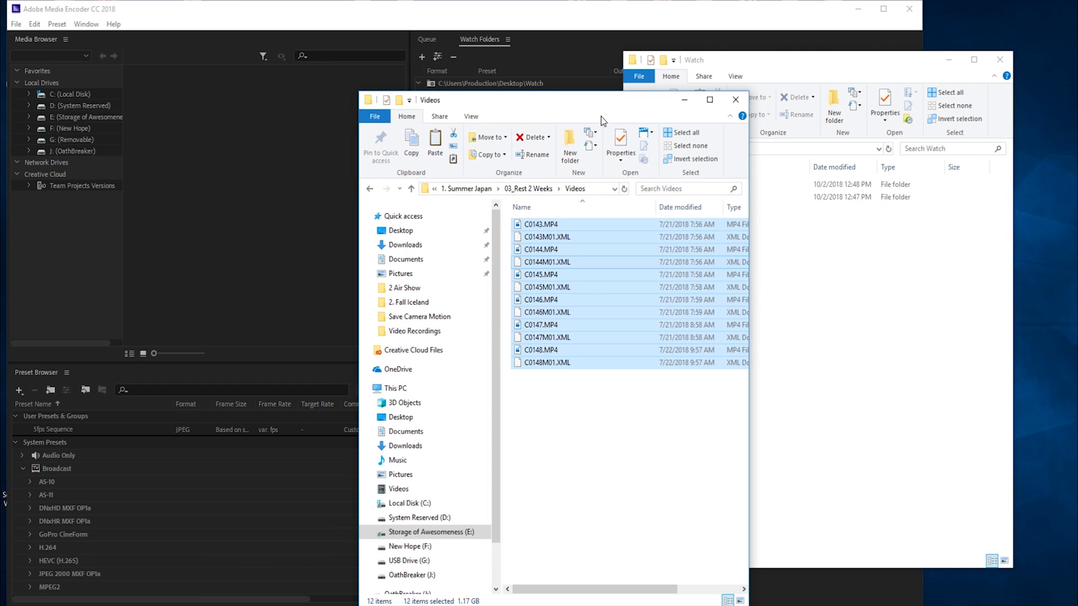
drag(594, 100, 422, 89)
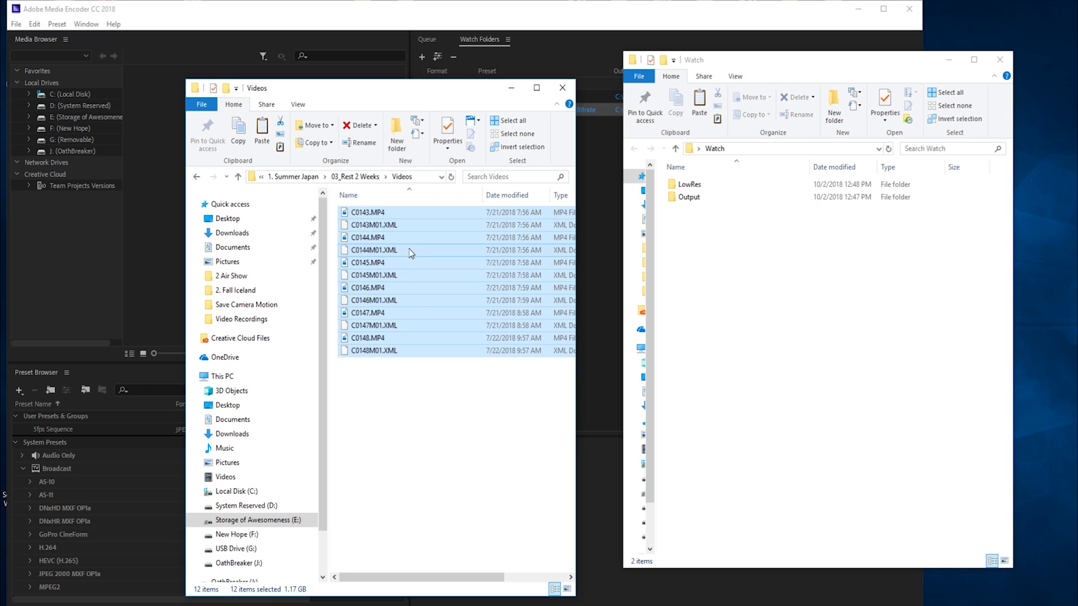
Copy the twelve selected clips from Videos into the Watch folder, then minimize Videos
drag(366, 253, 362, 303)
drag(819, 60, 490, 117)
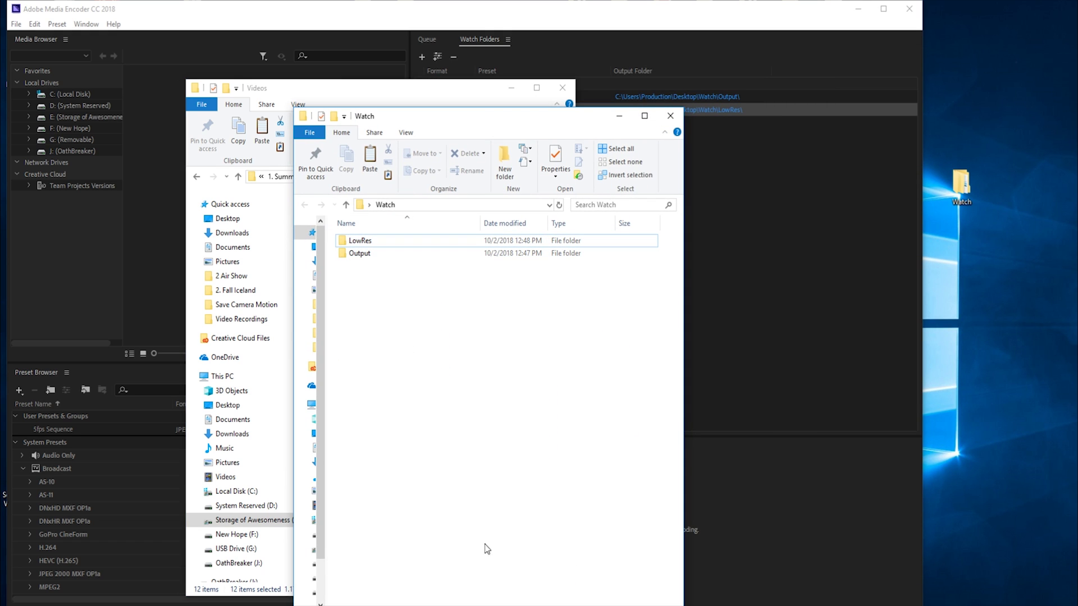
drag(566, 118, 870, 71)
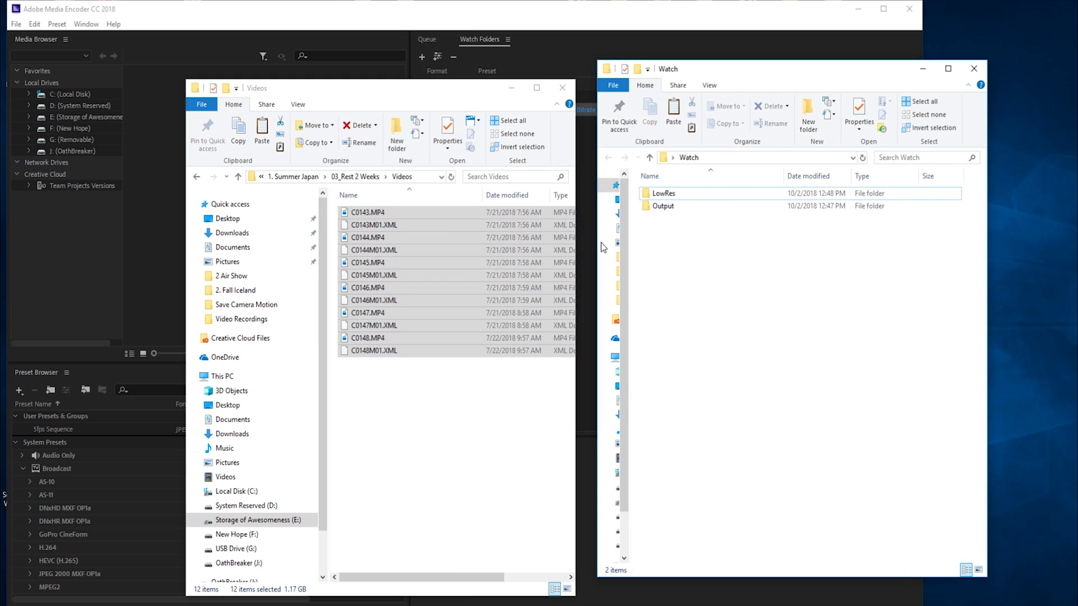
drag(392, 284, 752, 294)
key(ctrl+v)
click(512, 89)
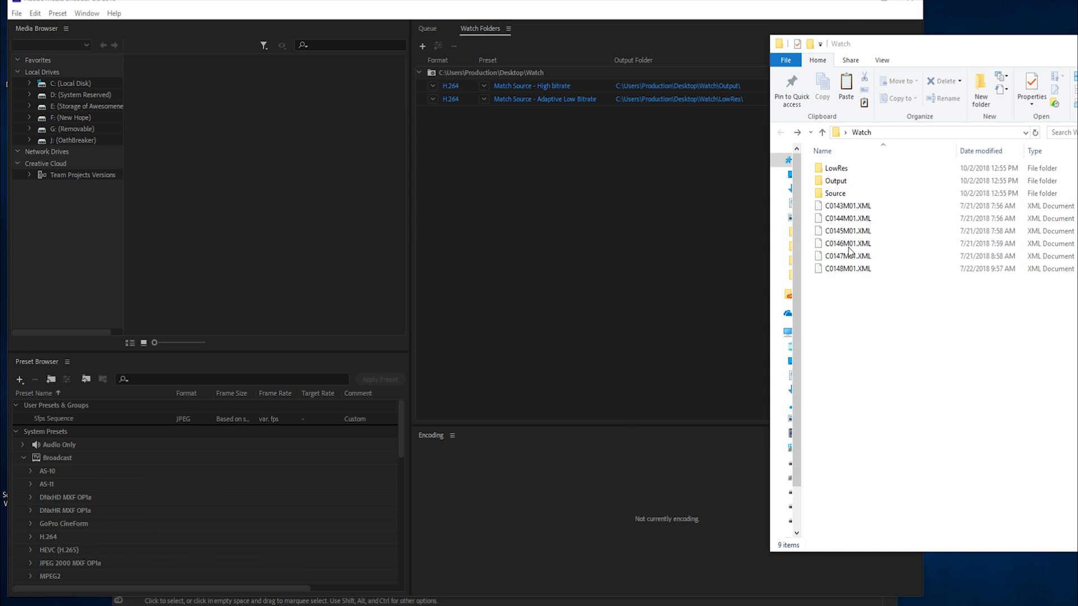
drag(860, 307, 870, 281)
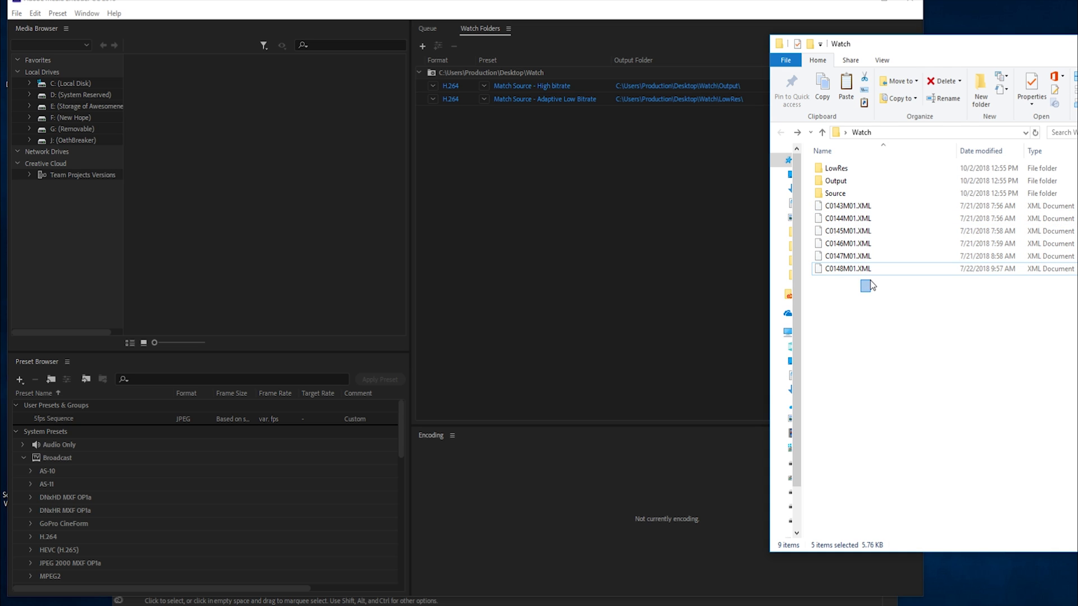
double_click(856, 193)
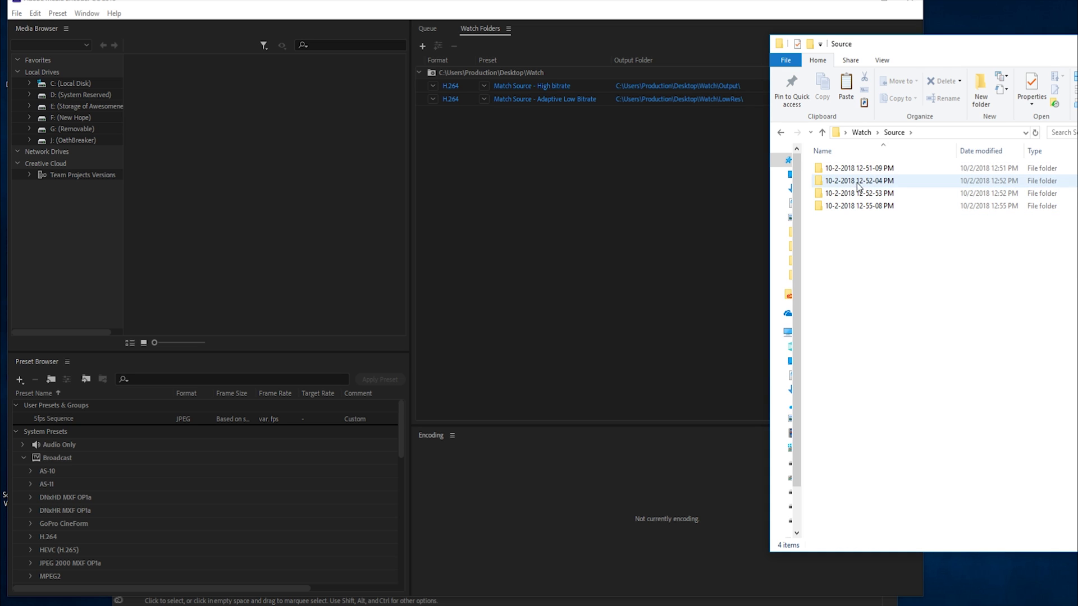
double_click(847, 168)
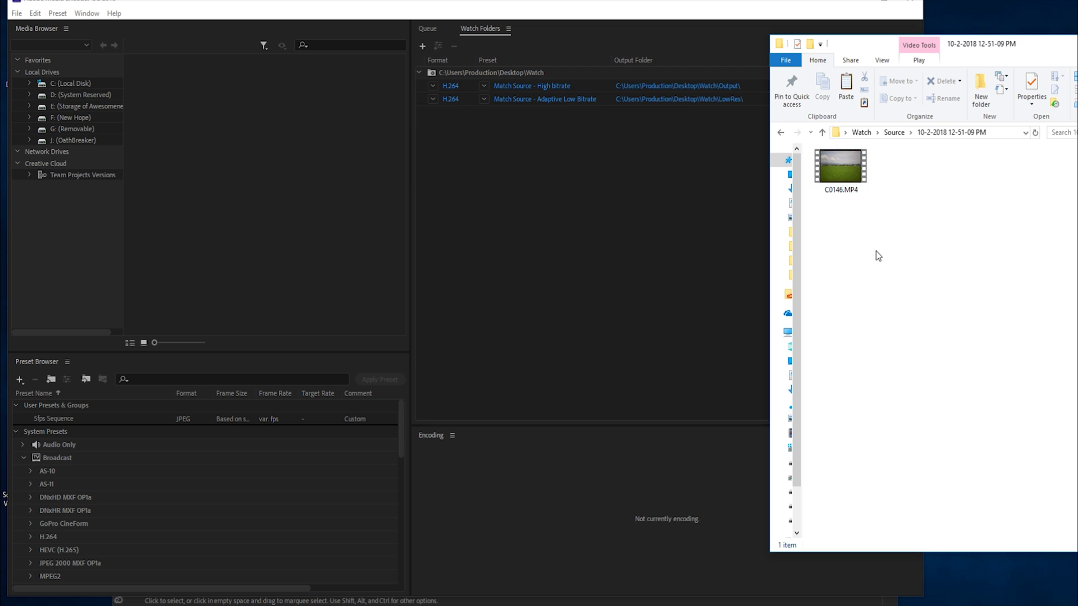
click(781, 132)
double_click(853, 183)
click(780, 133)
click(780, 133)
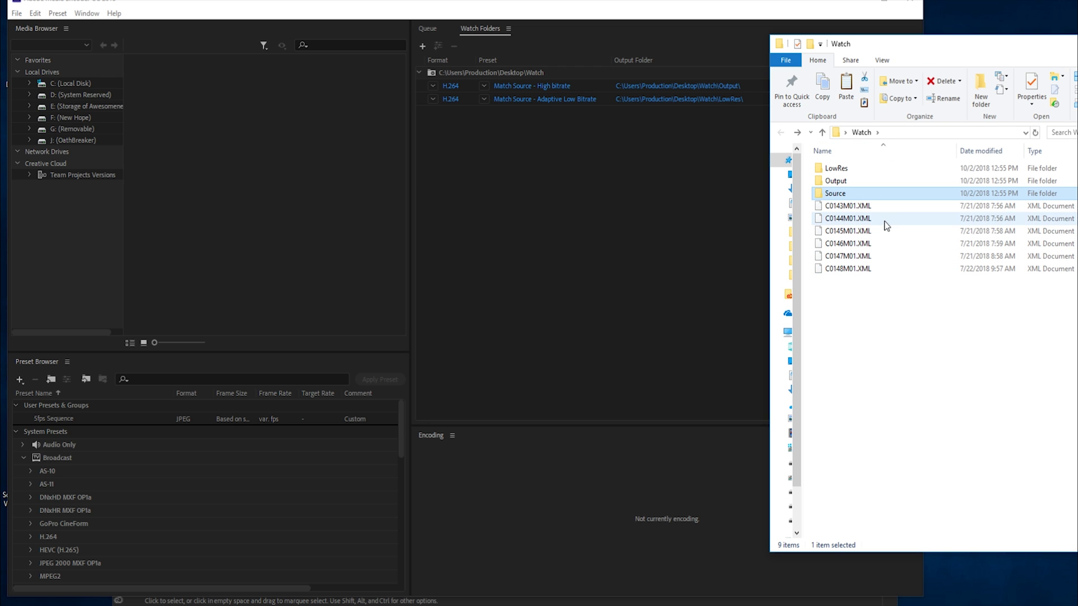
double_click(848, 194)
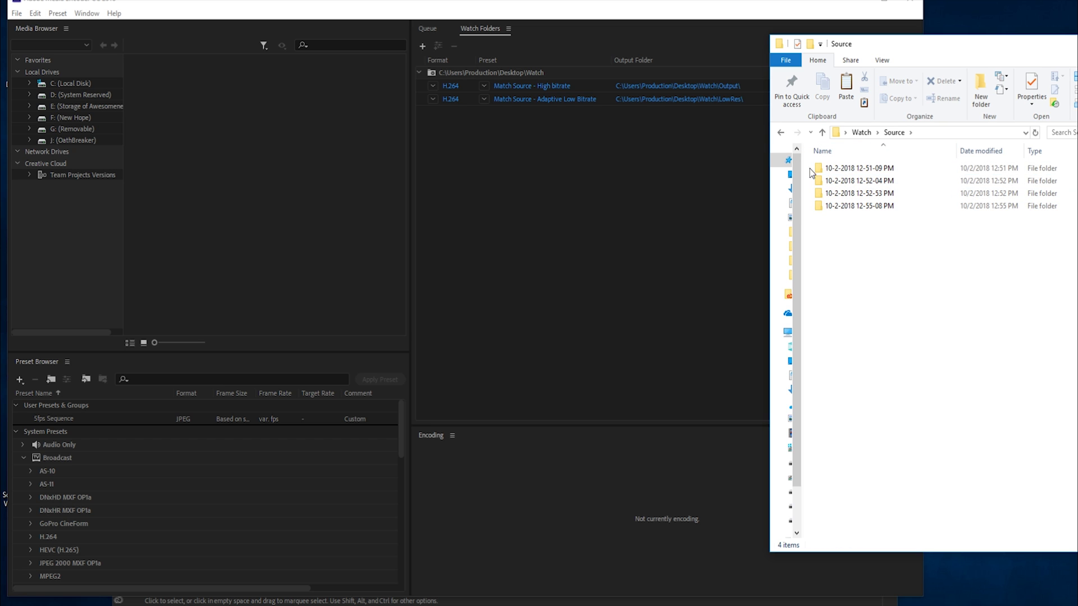
click(780, 133)
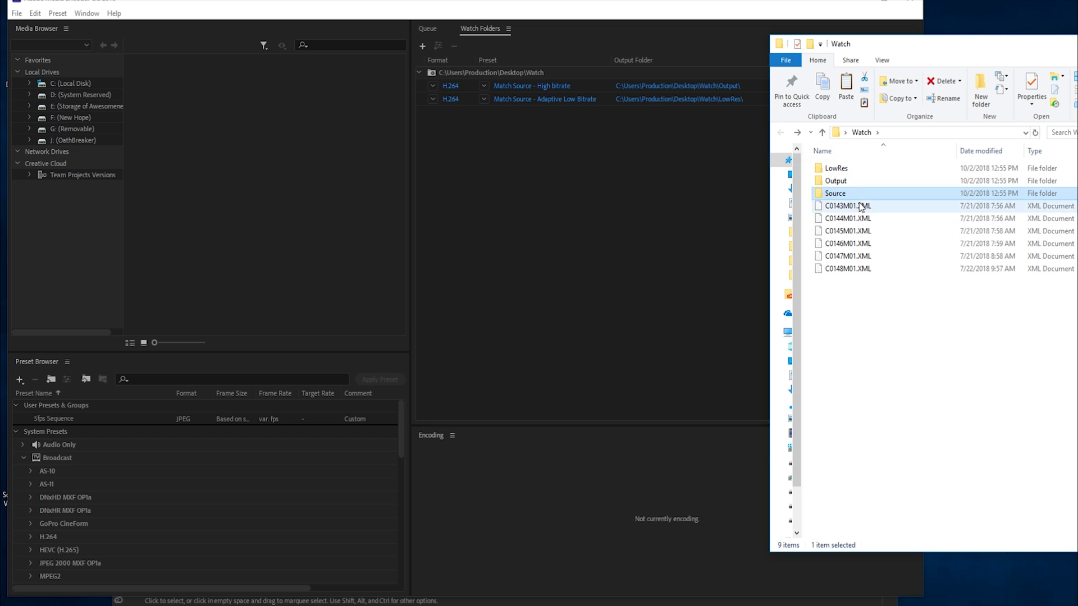
double_click(838, 181)
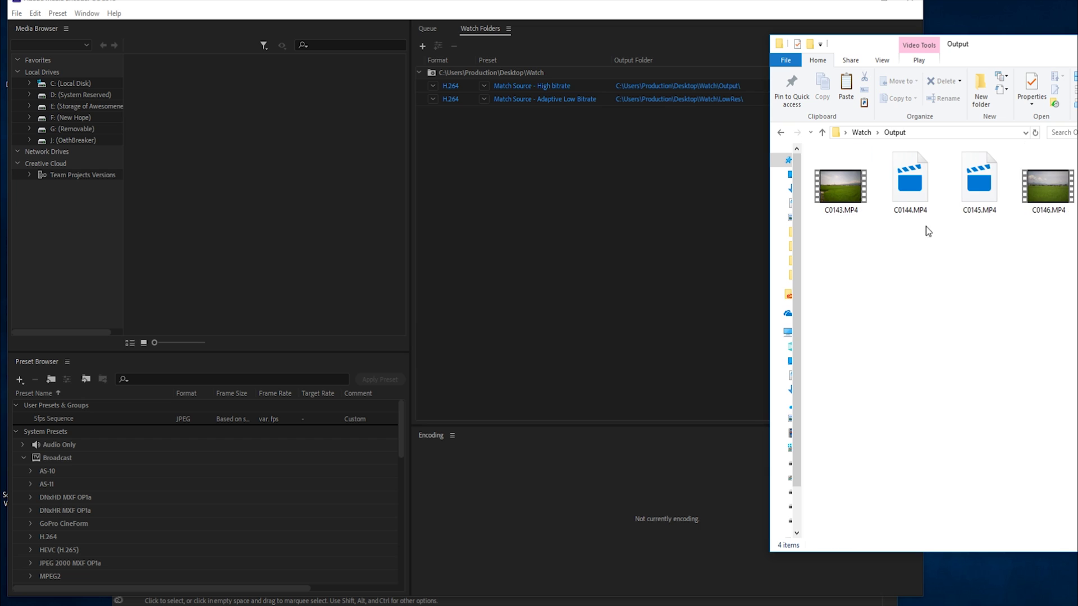
drag(1053, 247, 844, 176)
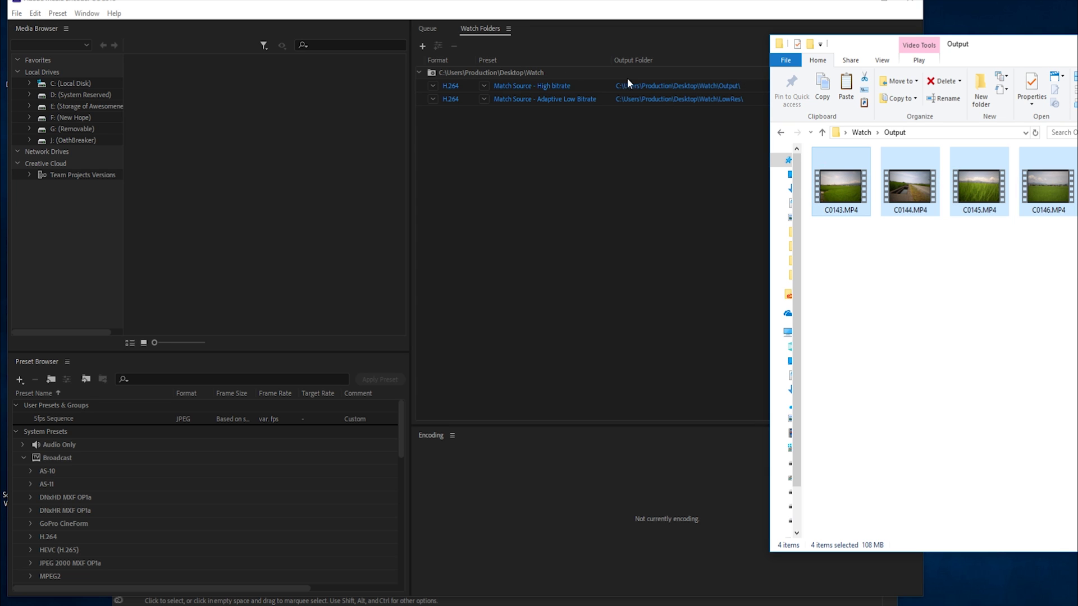
click(780, 131)
double_click(837, 167)
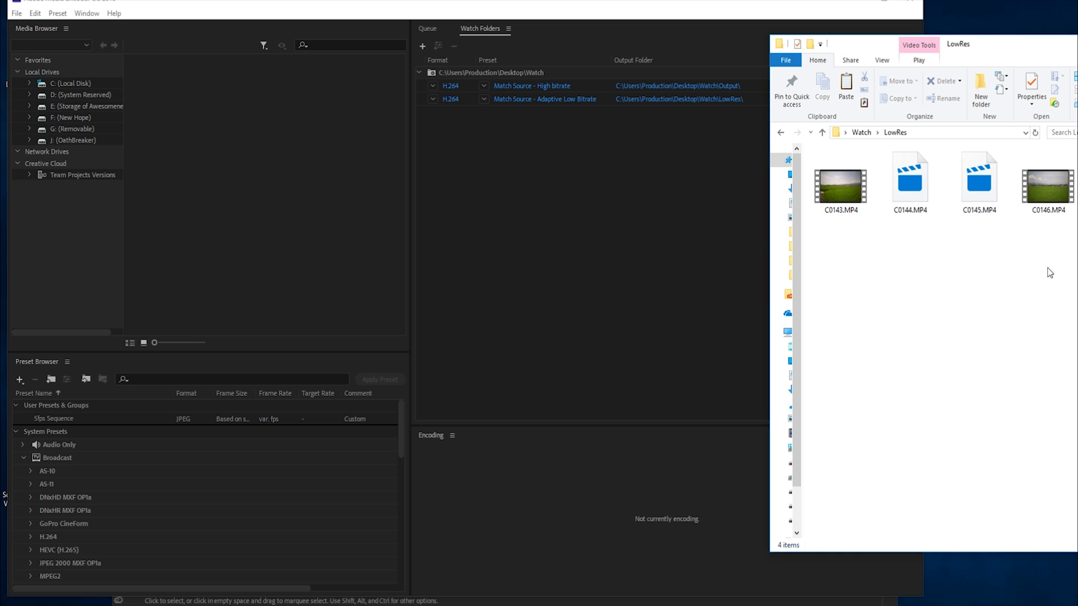
drag(1049, 273, 812, 147)
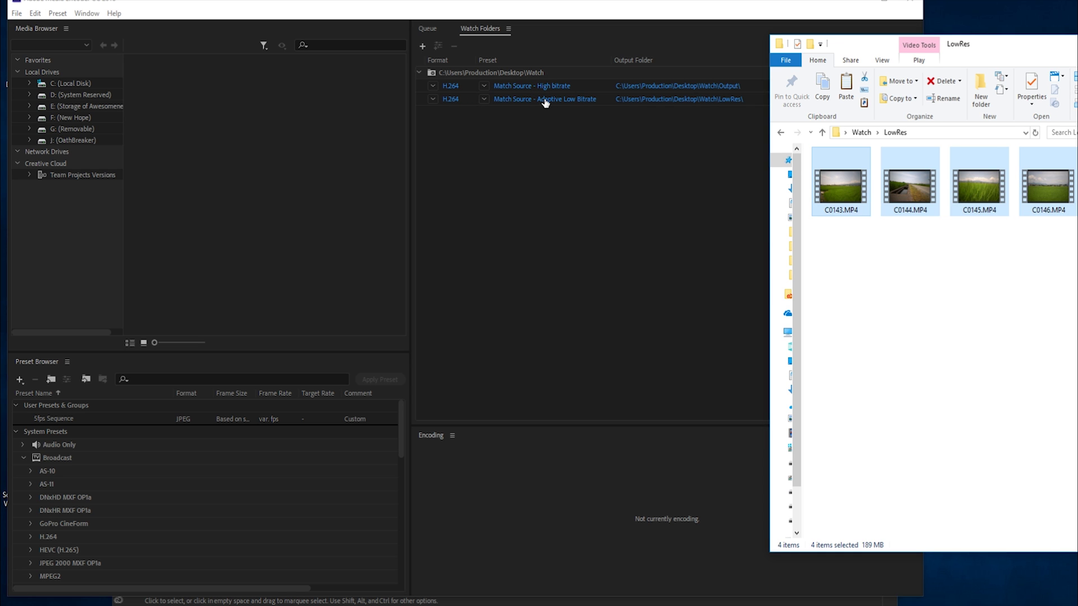
click(782, 132)
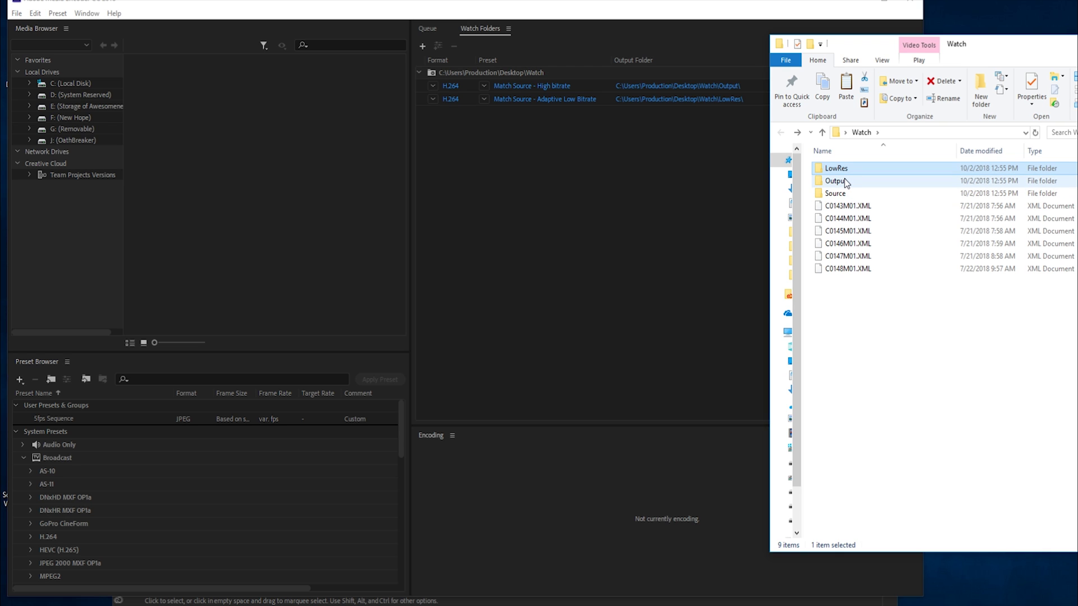
mouse_move(846, 183)
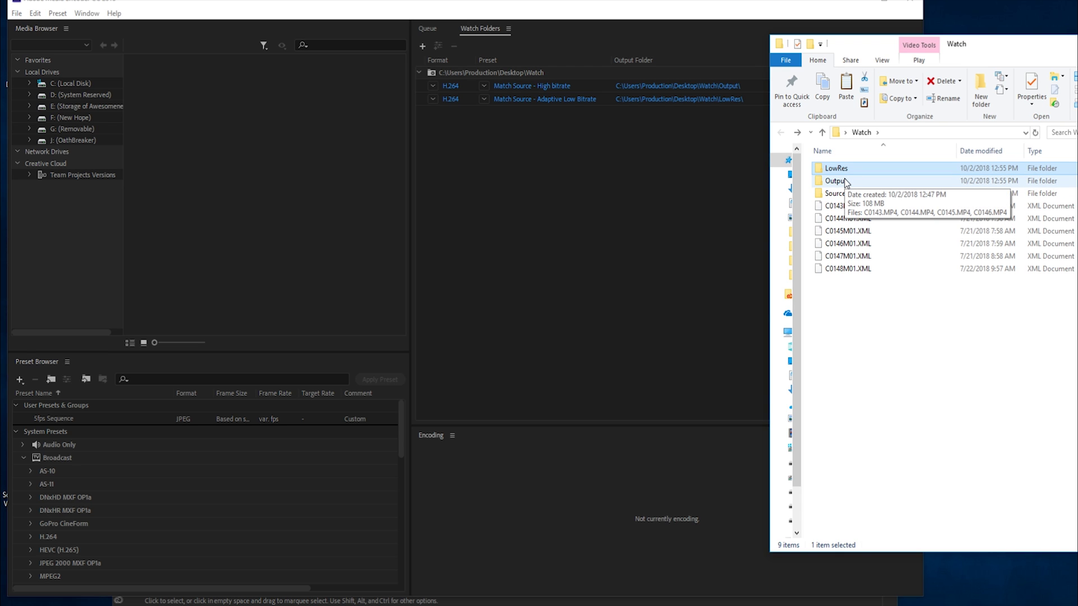